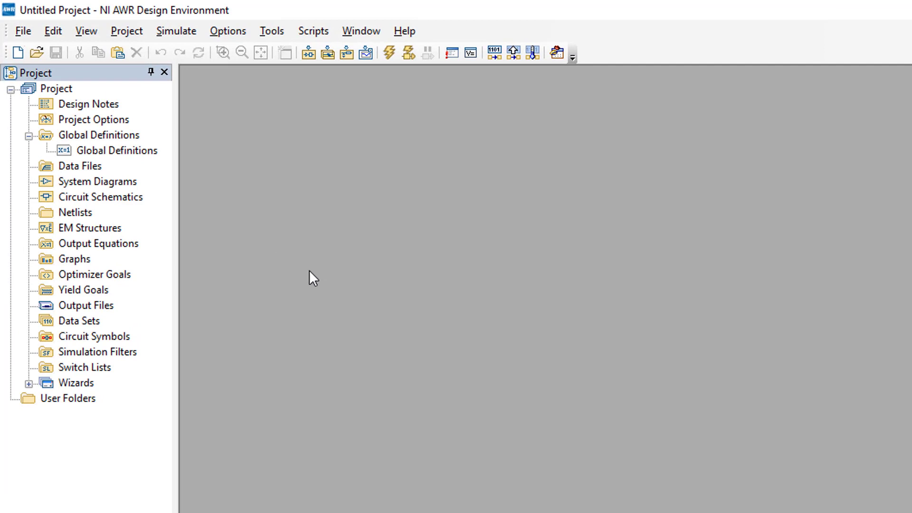
# Create a new circuit schematic named 'My first circuit' under Circuit Schematics
pyautogui.rightClick(132, 197)
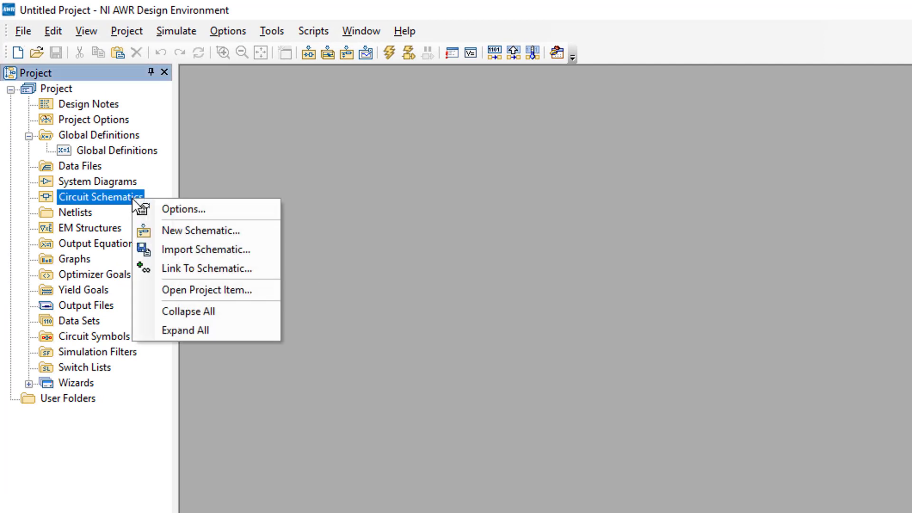
pyautogui.click(186, 231)
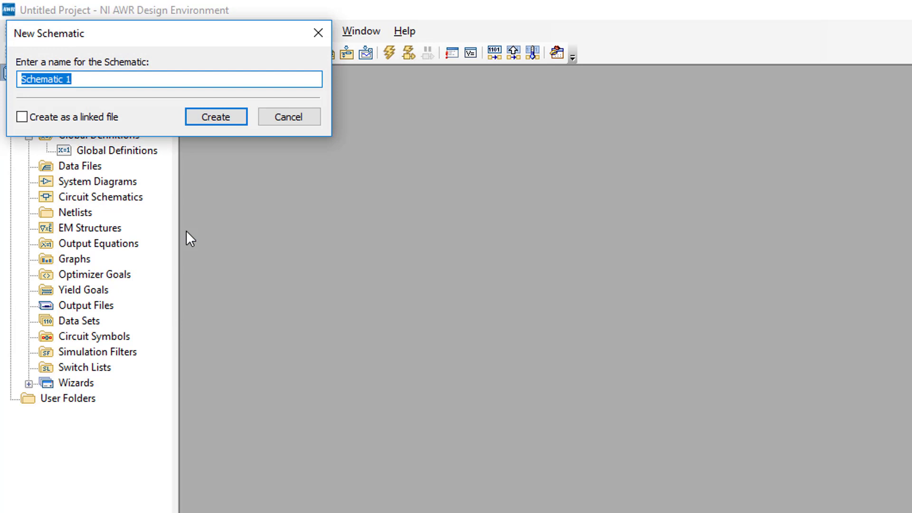
pyautogui.write('My ')
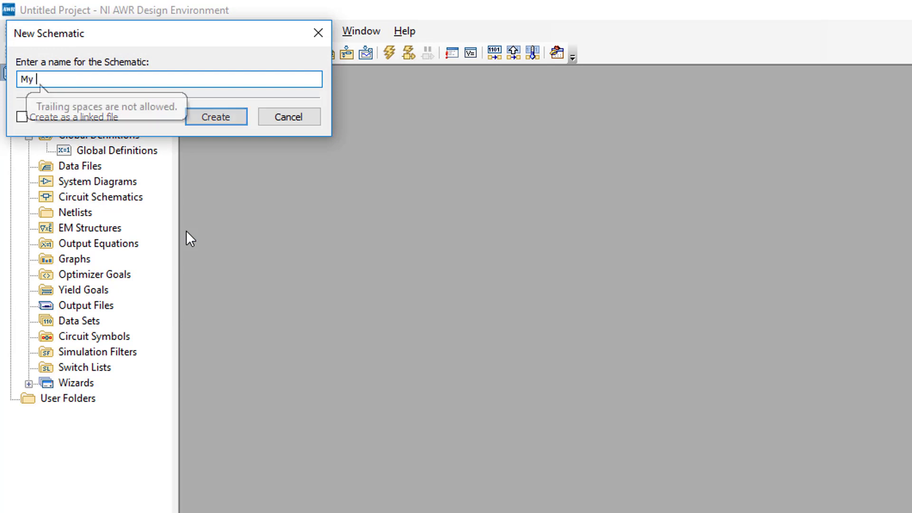
pyautogui.write('first circuit')
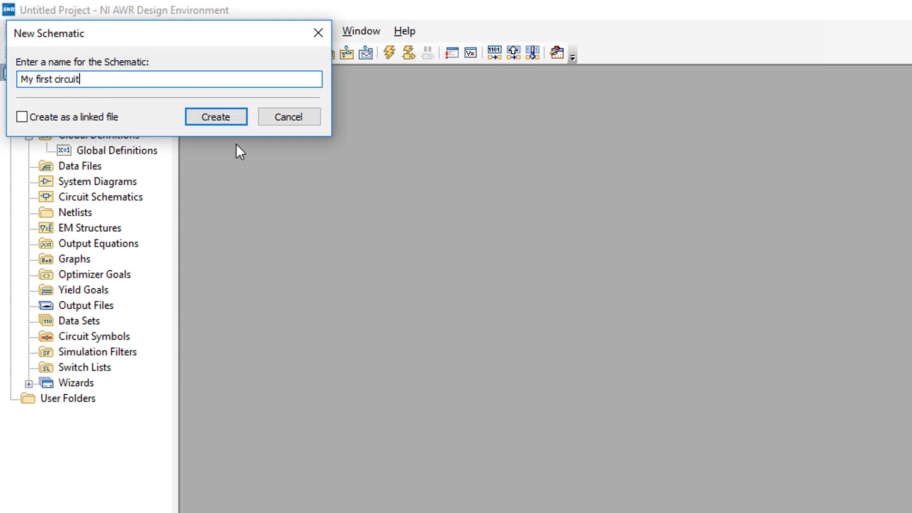
pyautogui.click(232, 119)
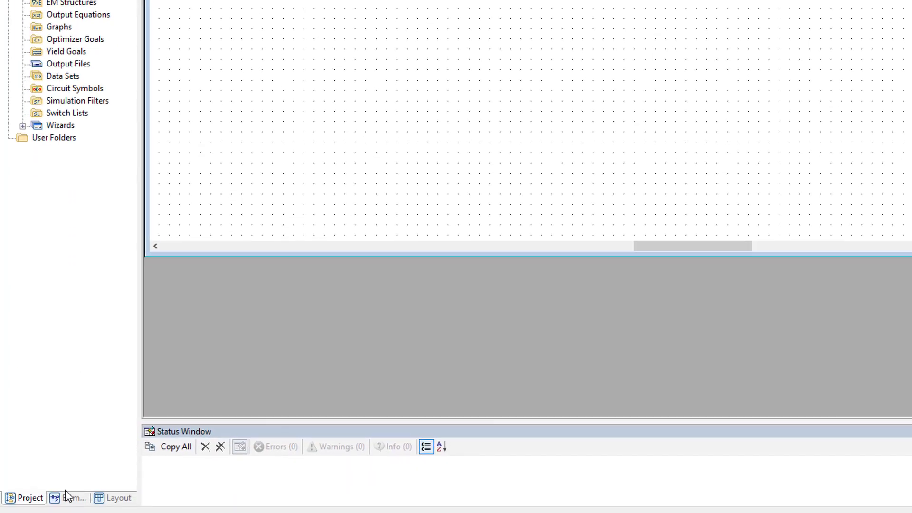
pyautogui.click(71, 499)
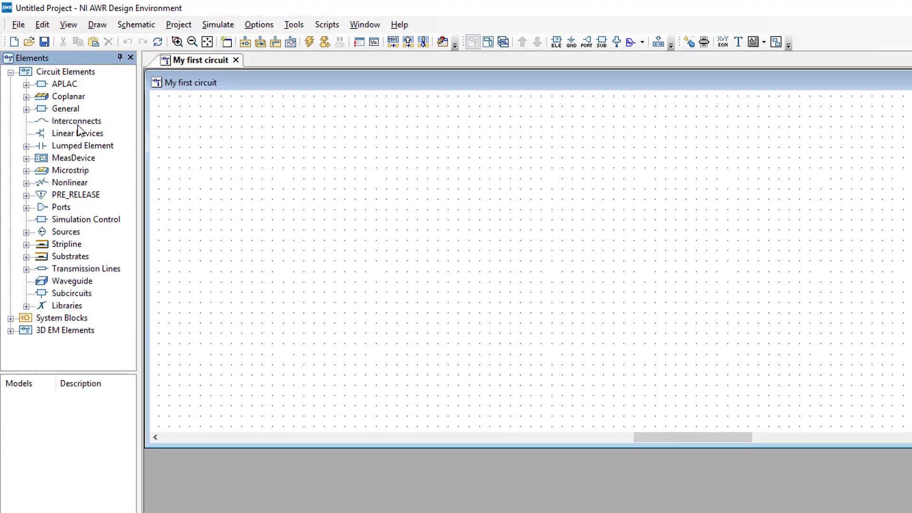
pyautogui.click(26, 233)
pyautogui.click(71, 257)
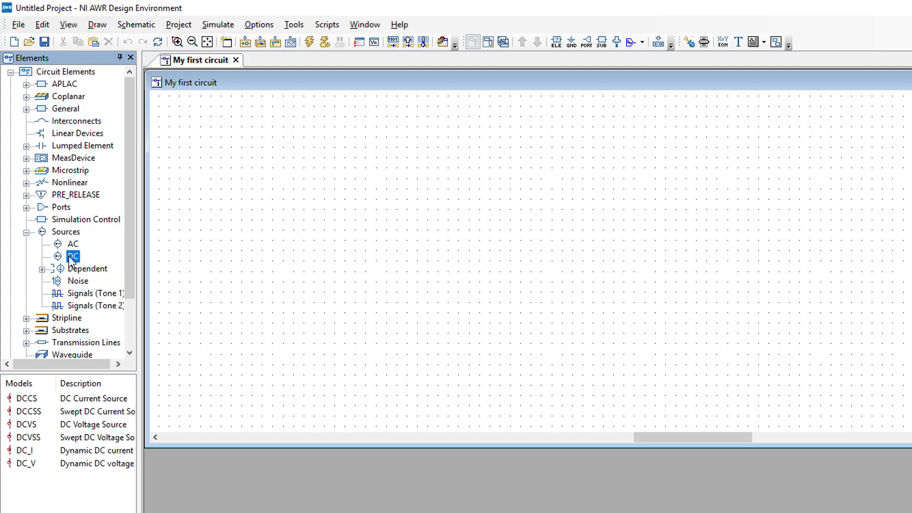
pyautogui.click(25, 425)
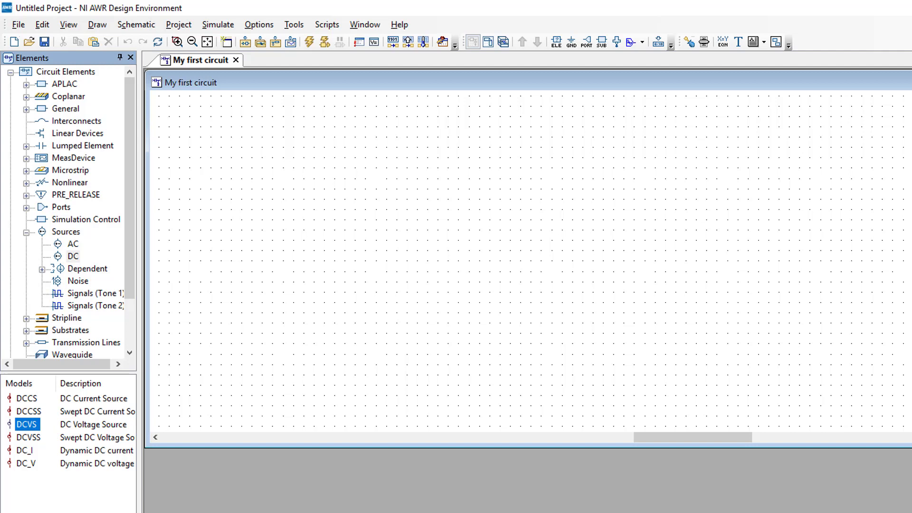
# From the project overview, open Add Circuit Element with Ctrl+L and search for DCVS
pyautogui.click(29, 512)
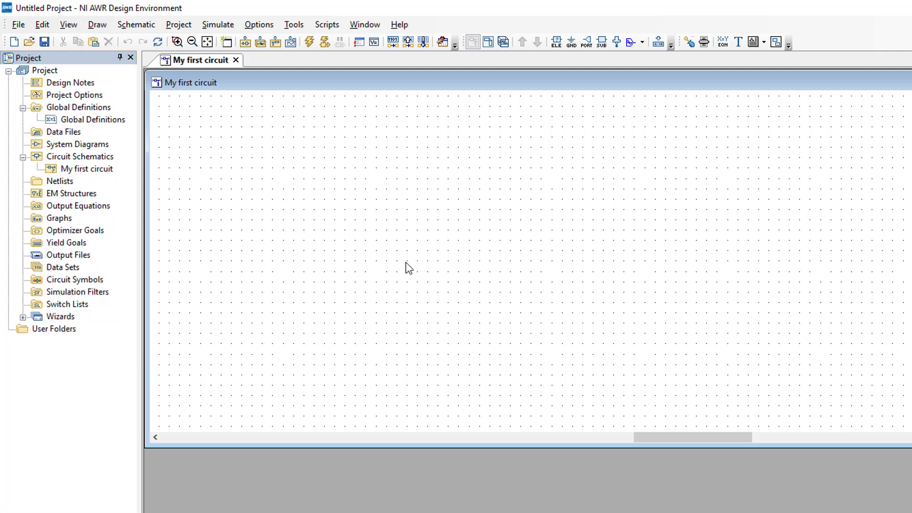
pyautogui.hotkey('ctrl', 'l')
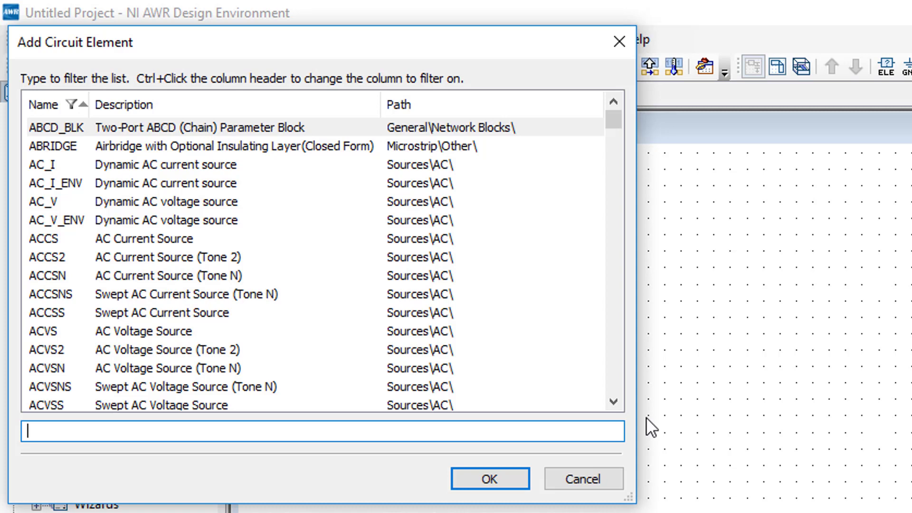
pyautogui.write('DCVS')
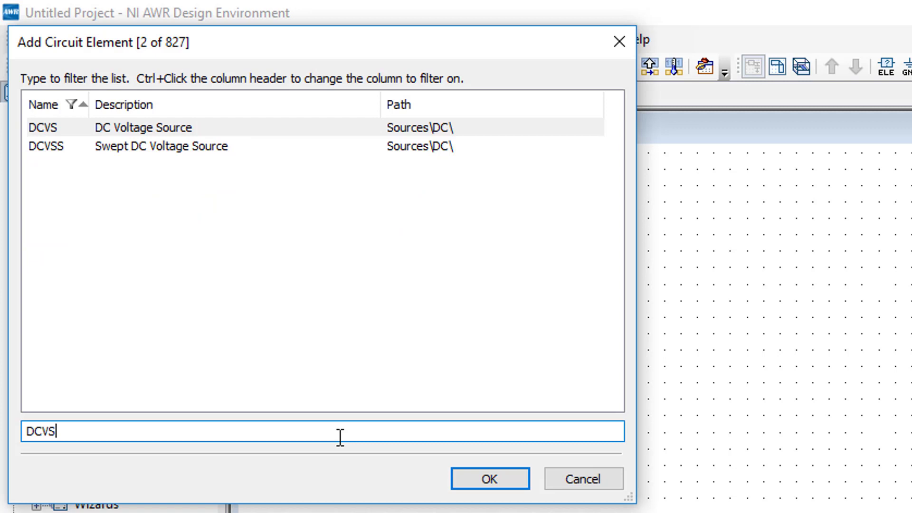
pyautogui.click(320, 127)
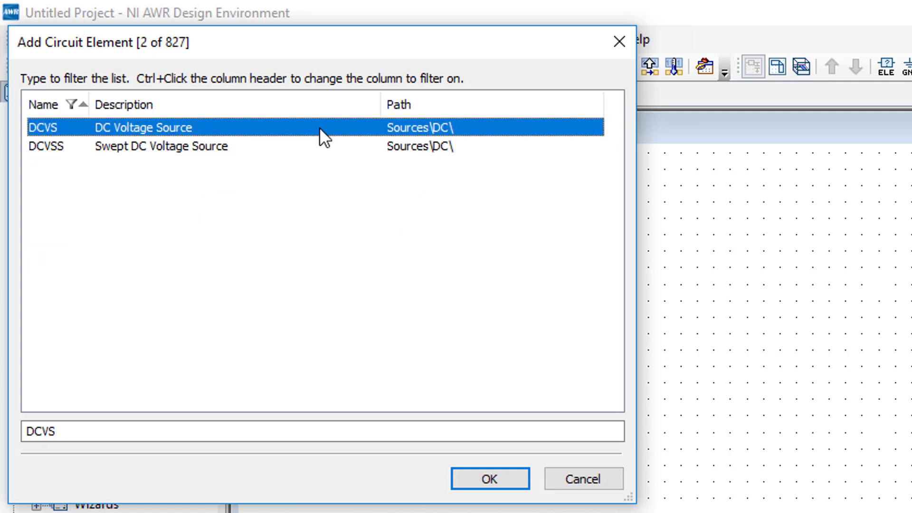
# Clear the element filter and switch filtering to the Description column
pyautogui.click(139, 434)
pyautogui.press('BackSpace')
pyautogui.press('BackSpace')
pyautogui.press('BackSpace')
pyautogui.press('BackSpace')
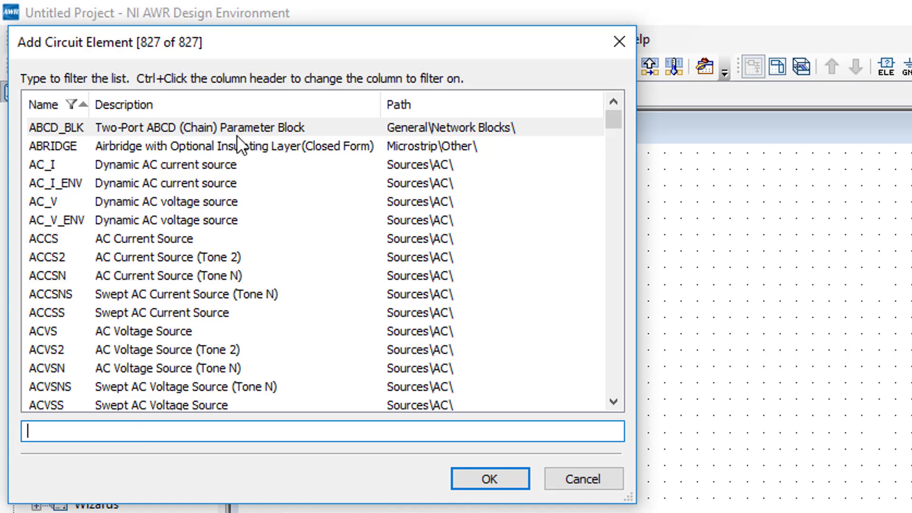
pyautogui.keyDown('ctrl'); pyautogui.click(243, 98); pyautogui.keyUp('ctrl')
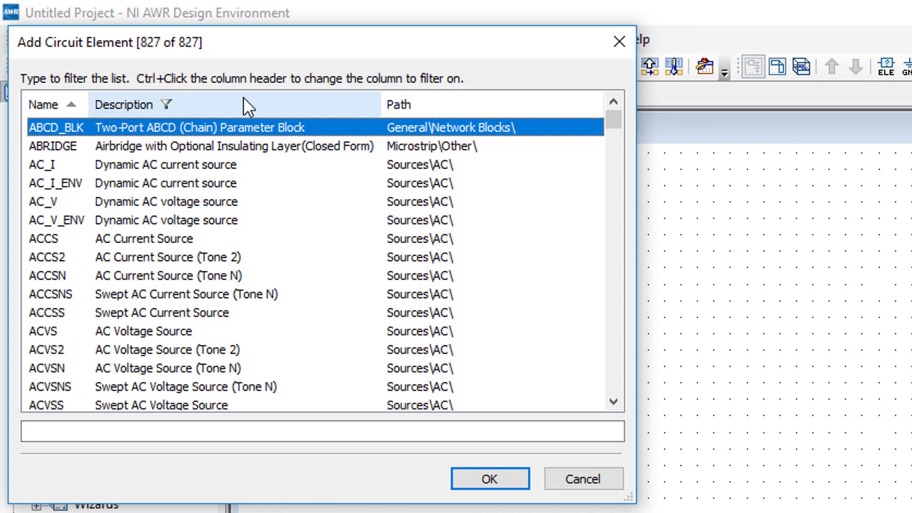
pyautogui.click(281, 433)
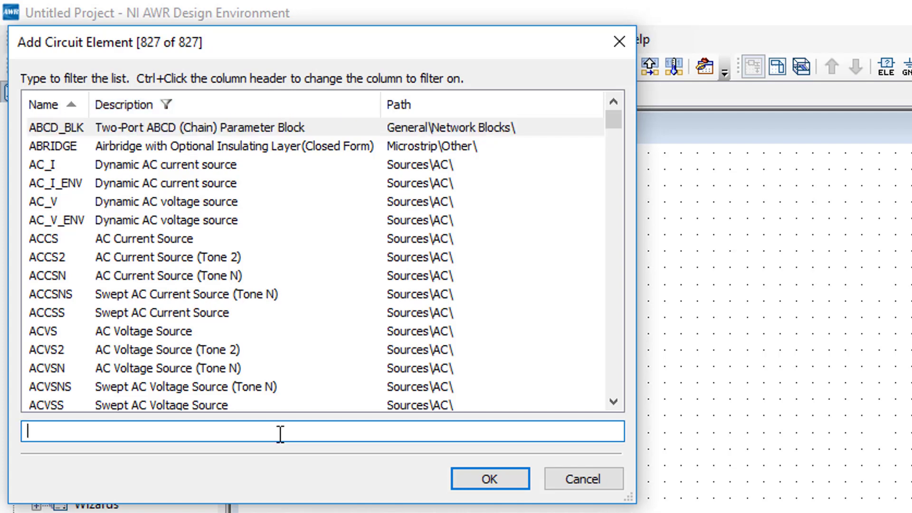
# Filter by 'DC voltage' and place the DCVS source V1 (1 V) on the schematic
pyautogui.write('DC vol')
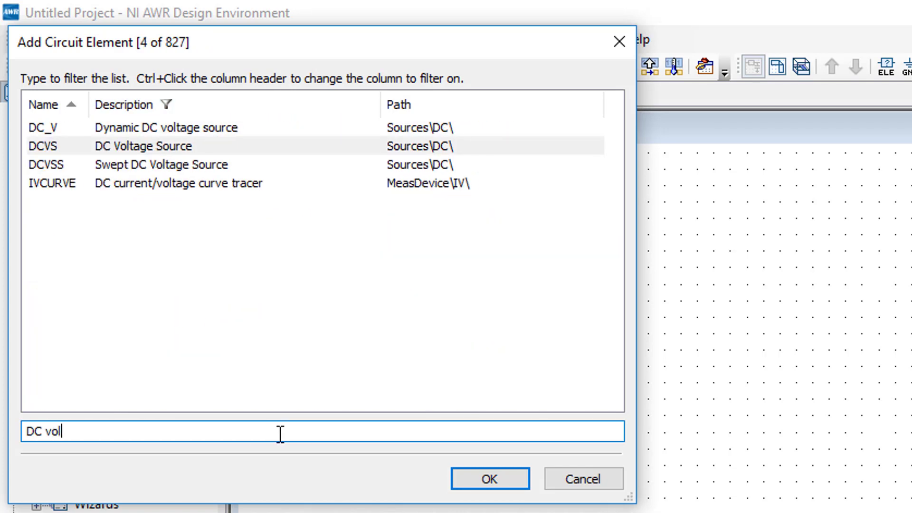
pyautogui.write('tage')
pyautogui.click(240, 146)
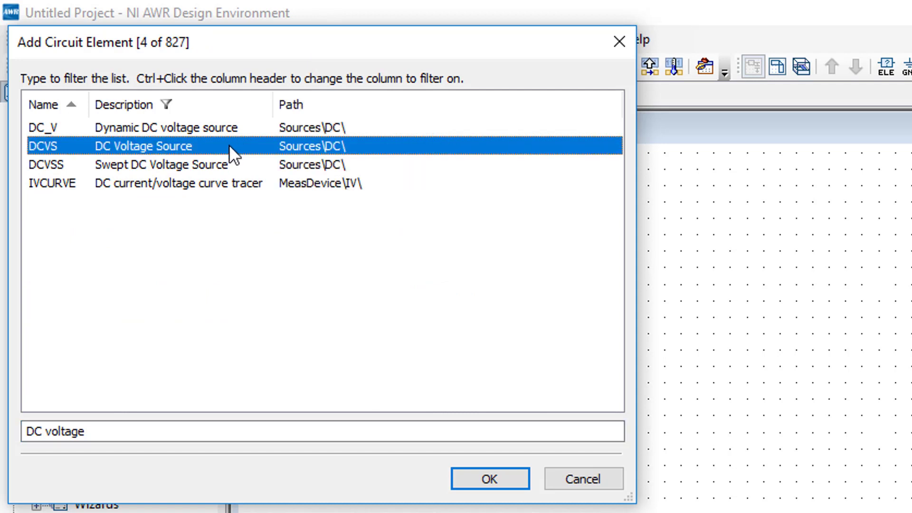
pyautogui.doubleClick(230, 146)
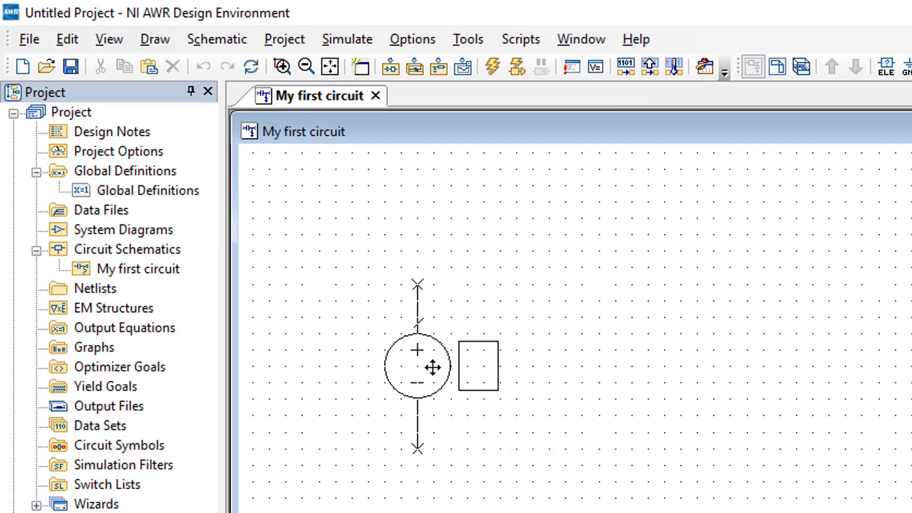
pyautogui.click(433, 367)
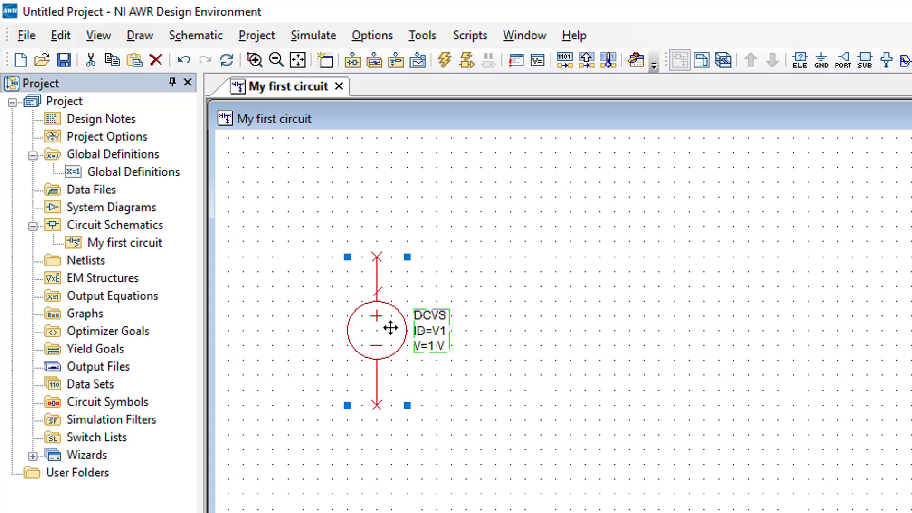
# Attach a ground symbol to V1's bottom terminal and deselect it
pyautogui.hotkey('ctrl', 'g')
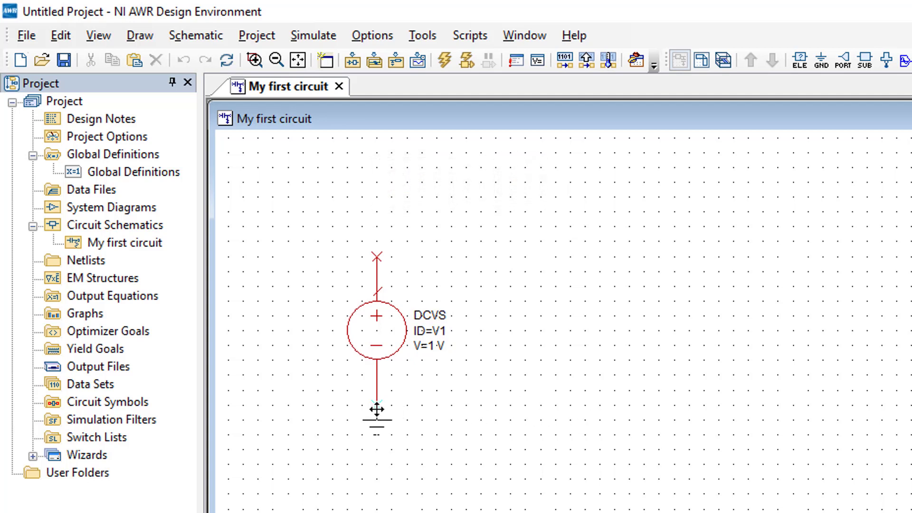
pyautogui.click(376, 409)
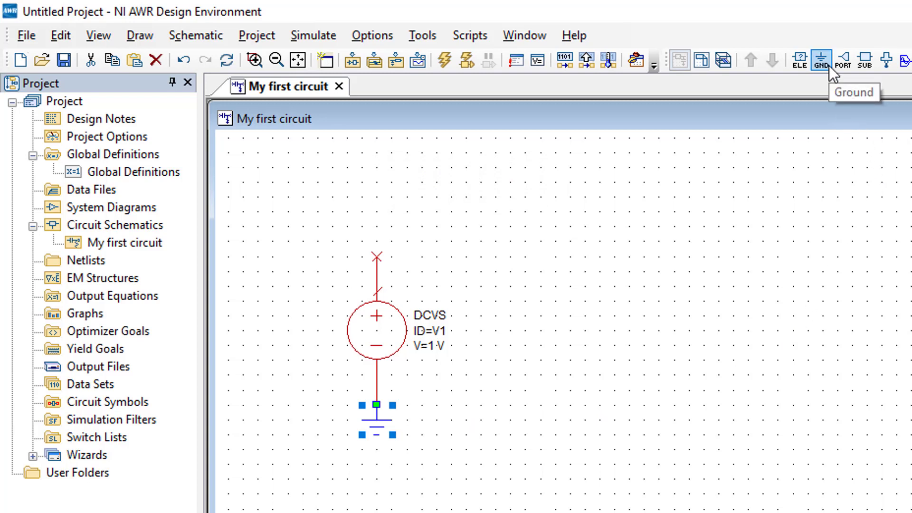
pyautogui.click(690, 417)
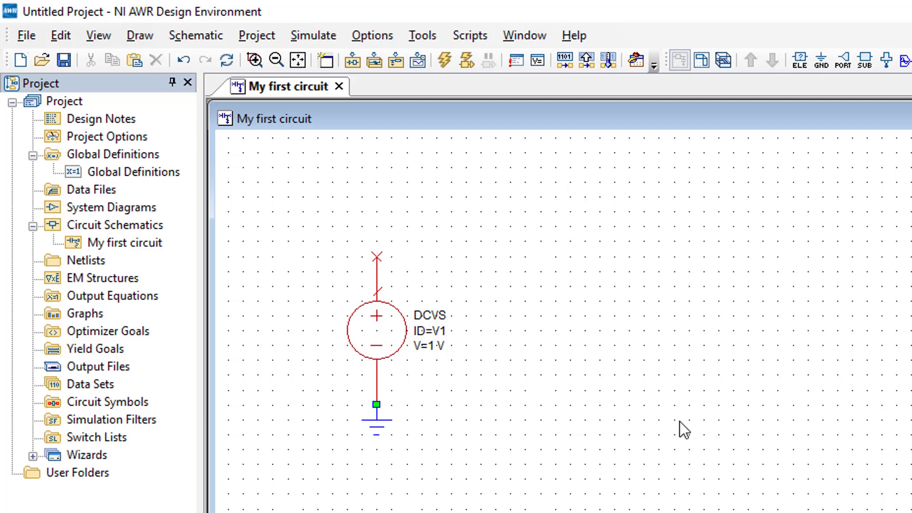
# Filter the element list for 'resistor' and pick up RES, rotated to stand vertically
pyautogui.hotkey('ctrl', 'l')
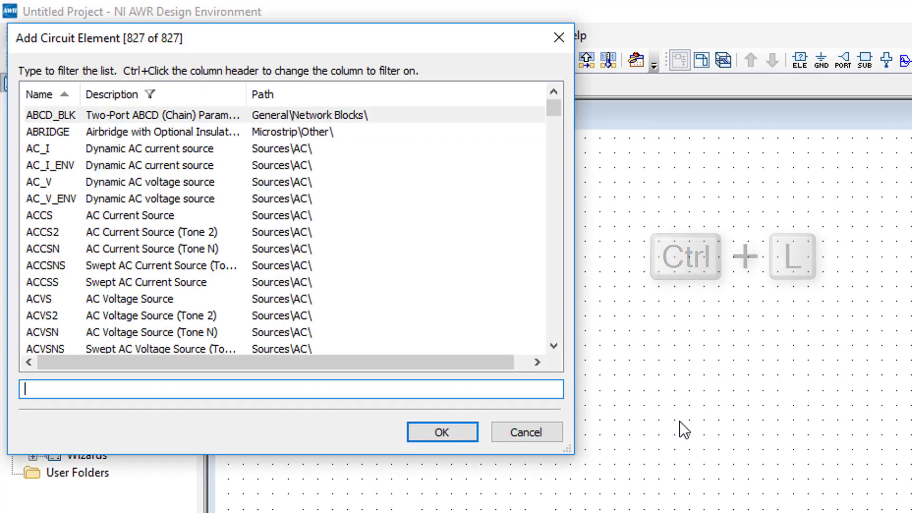
pyautogui.write('resistor')
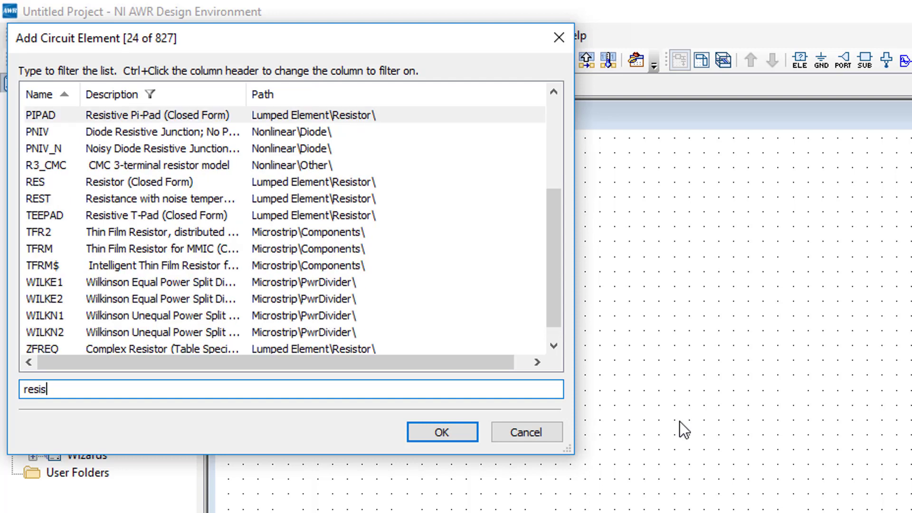
pyautogui.click(119, 199)
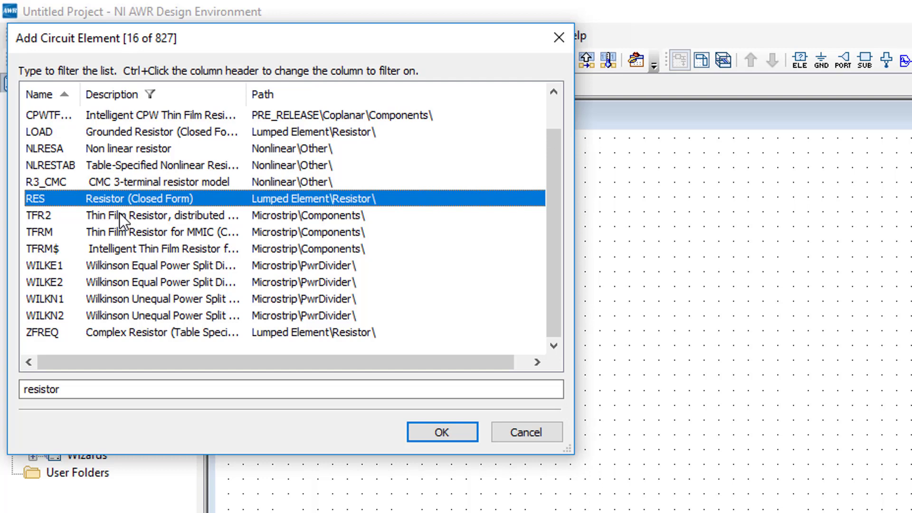
pyautogui.doubleClick(150, 199)
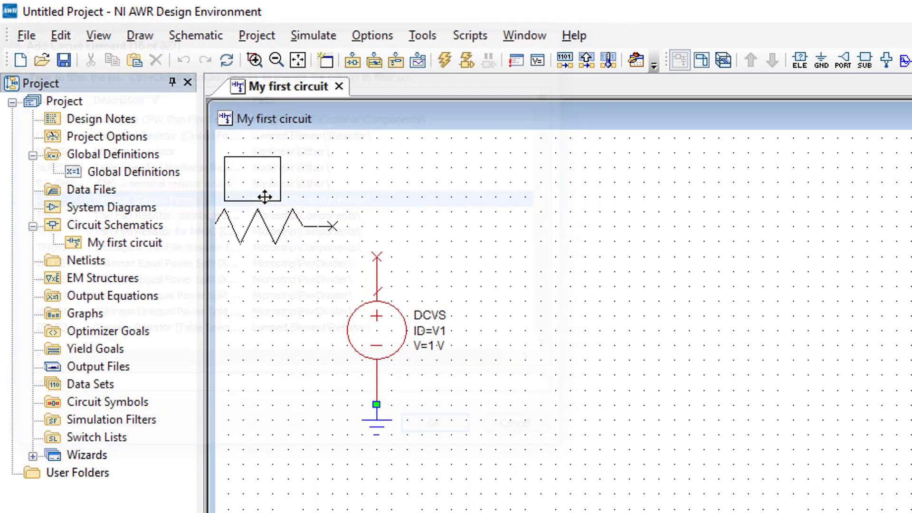
pyautogui.rightClick(636, 268)
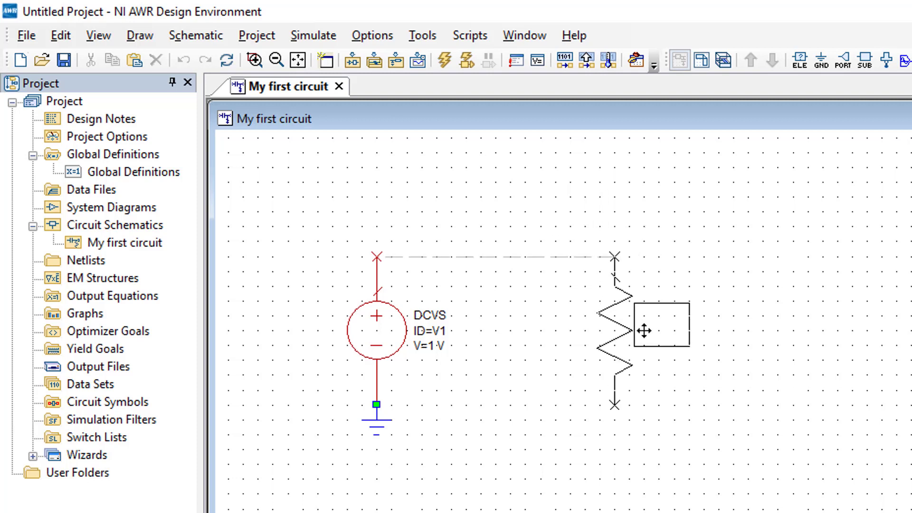
# Place R1 right of V1 and wire their top nodes and bottom nodes together
pyautogui.click(644, 331)
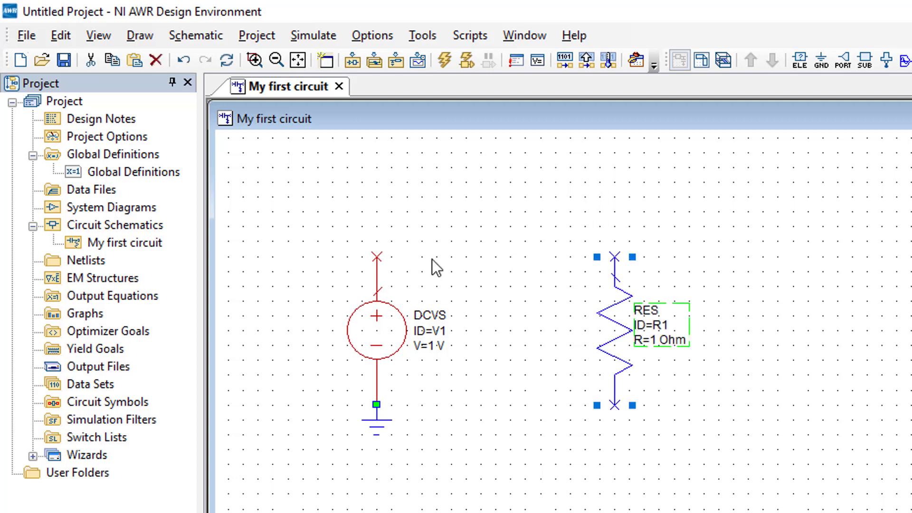
pyautogui.click(378, 257)
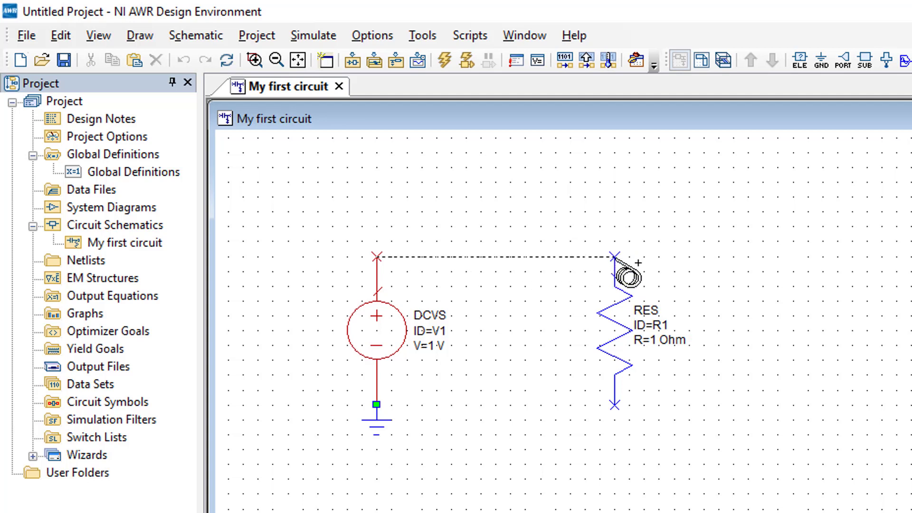
pyautogui.click(615, 257)
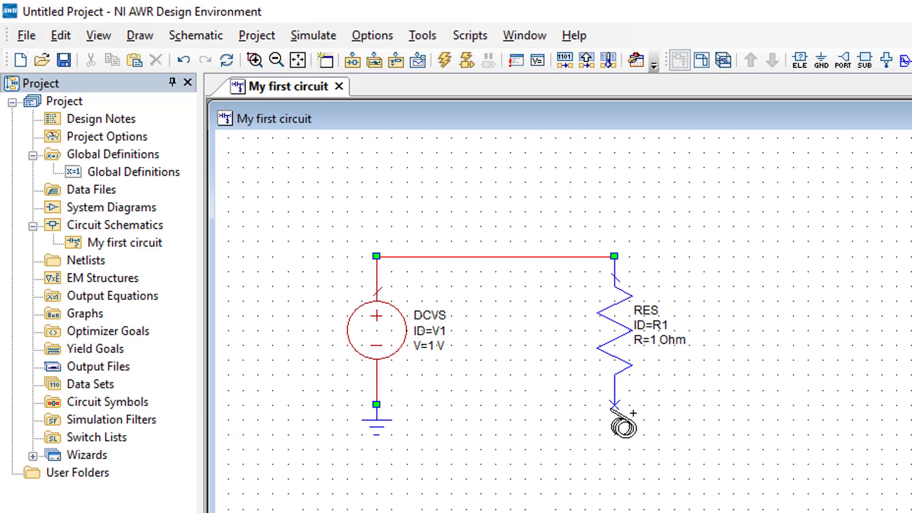
pyautogui.click(615, 404)
pyautogui.click(376, 405)
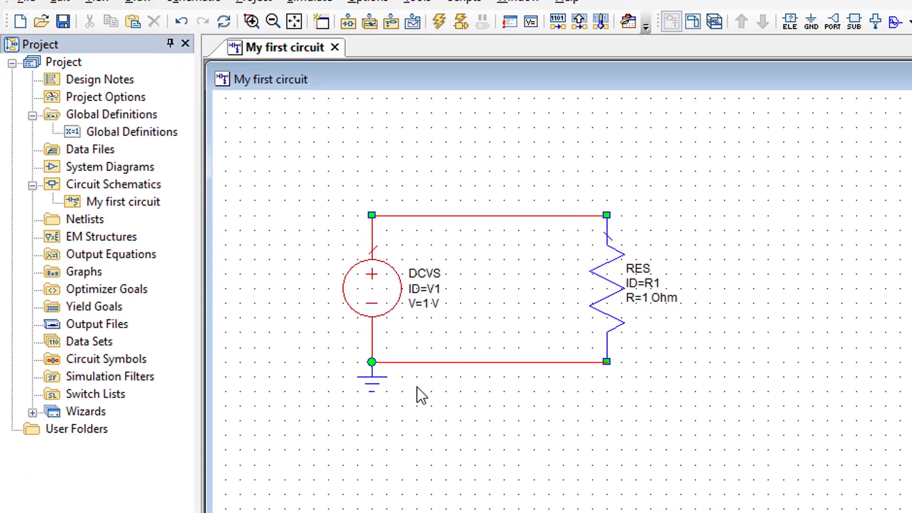
# Apply DCIA current and DCVA_N node-voltage annotations to My first circuit, then widen the Project panel
pyautogui.rightClick(128, 199)
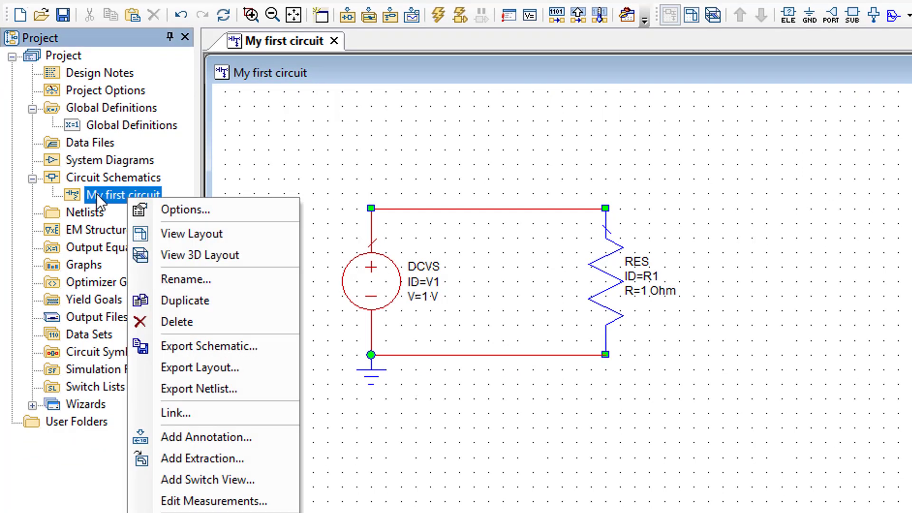
pyautogui.click(177, 437)
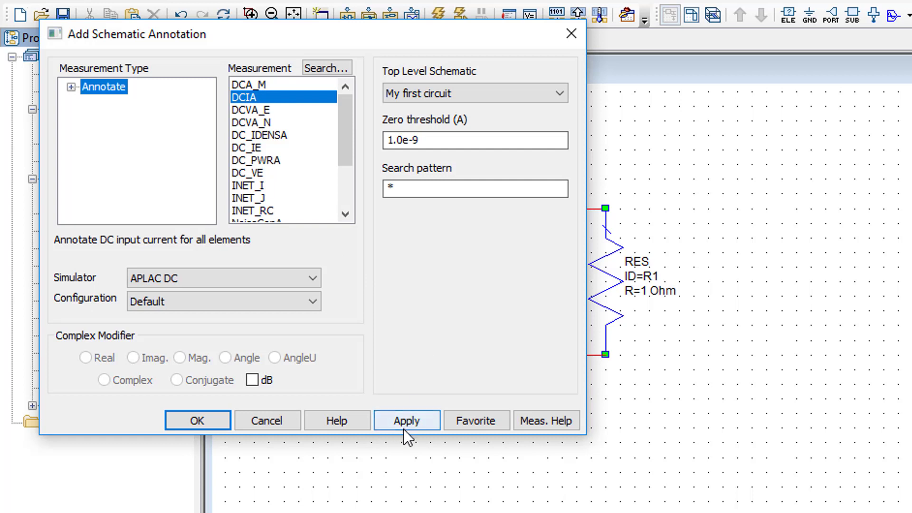
pyautogui.click(417, 421)
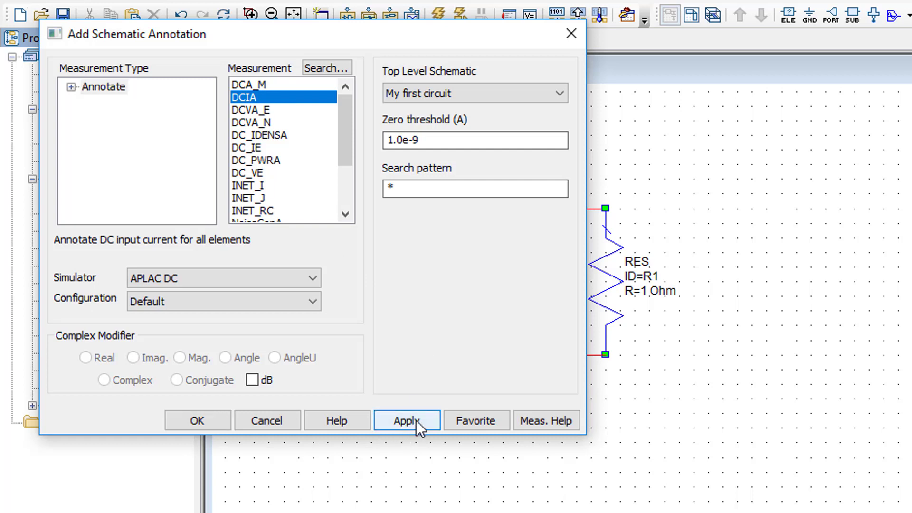
pyautogui.click(256, 122)
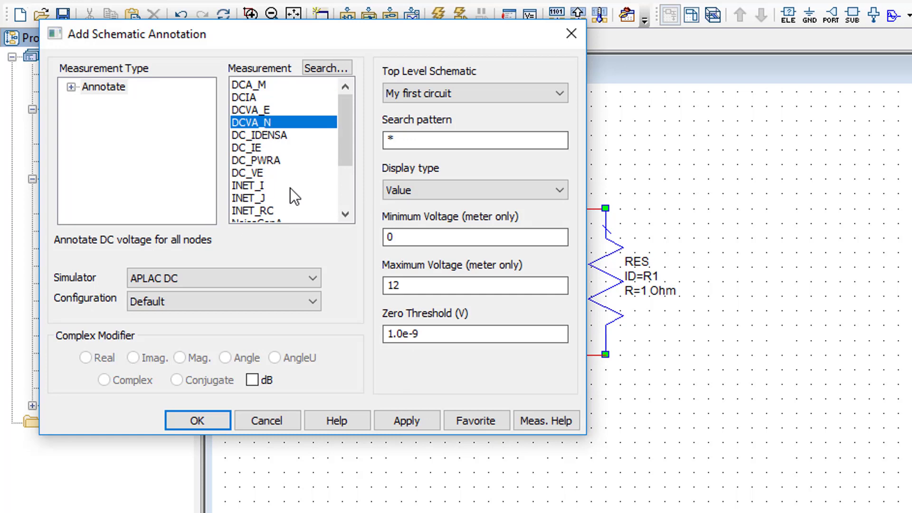
pyautogui.click(405, 419)
pyautogui.click(197, 423)
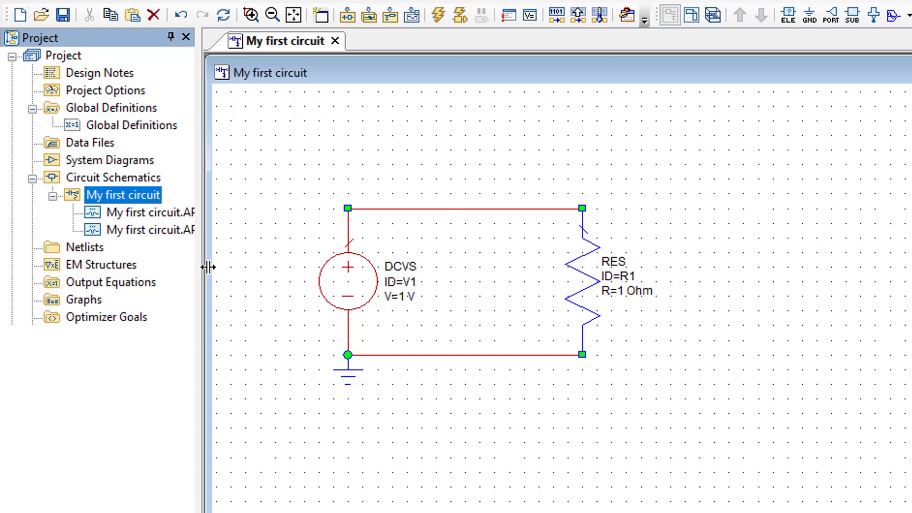
pyautogui.moveTo(208, 267); pyautogui.dragTo(327, 278)
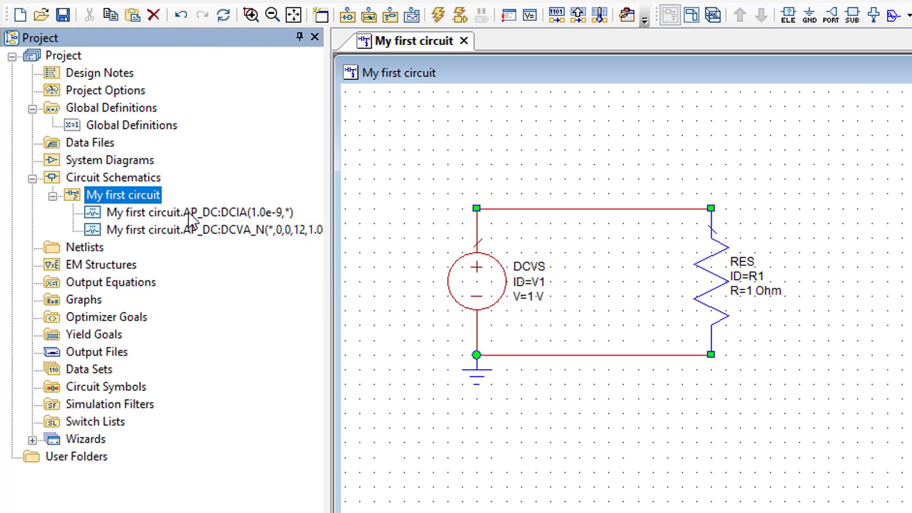
# Run the DC analysis and close the Simulation Window without keeping it open
pyautogui.click(245, 214)
pyautogui.click(253, 230)
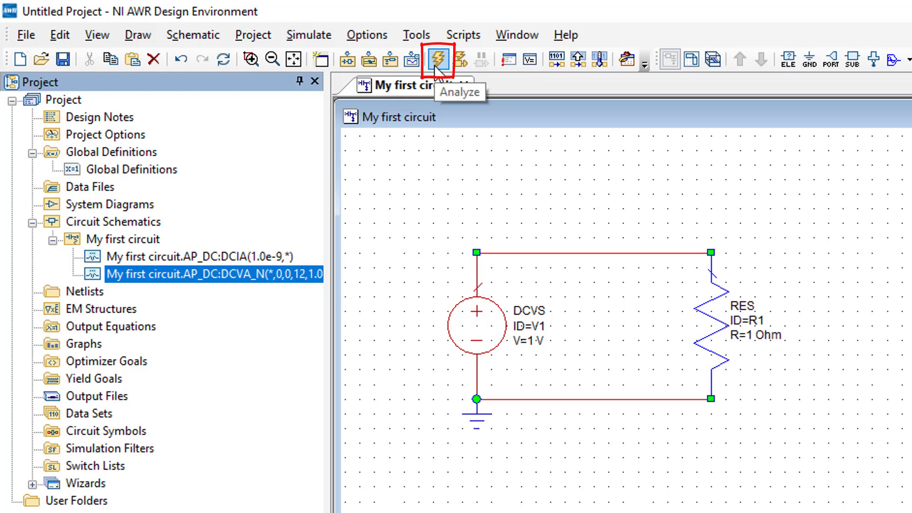
pyautogui.click(436, 65)
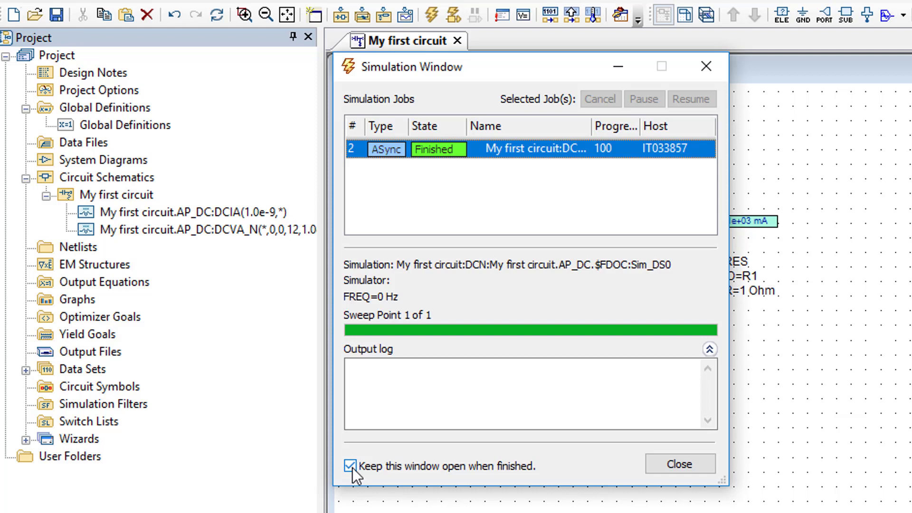
pyautogui.click(350, 466)
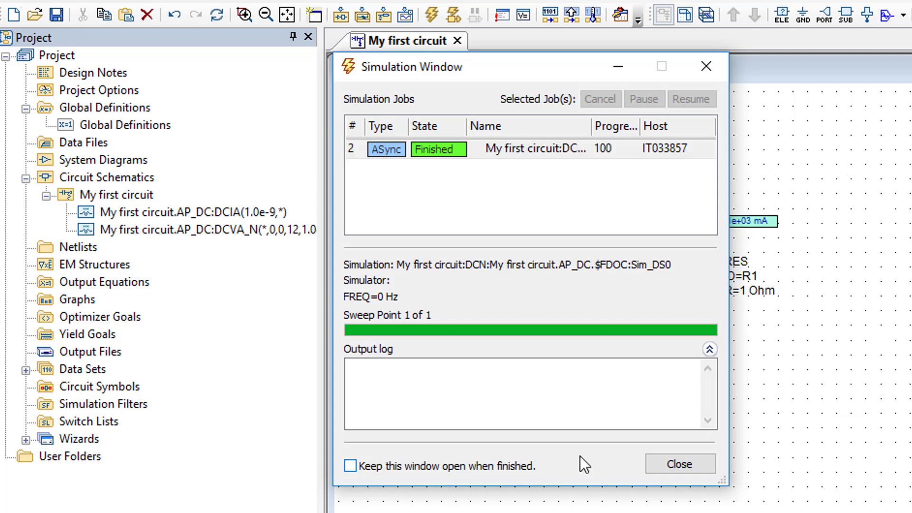
pyautogui.click(670, 466)
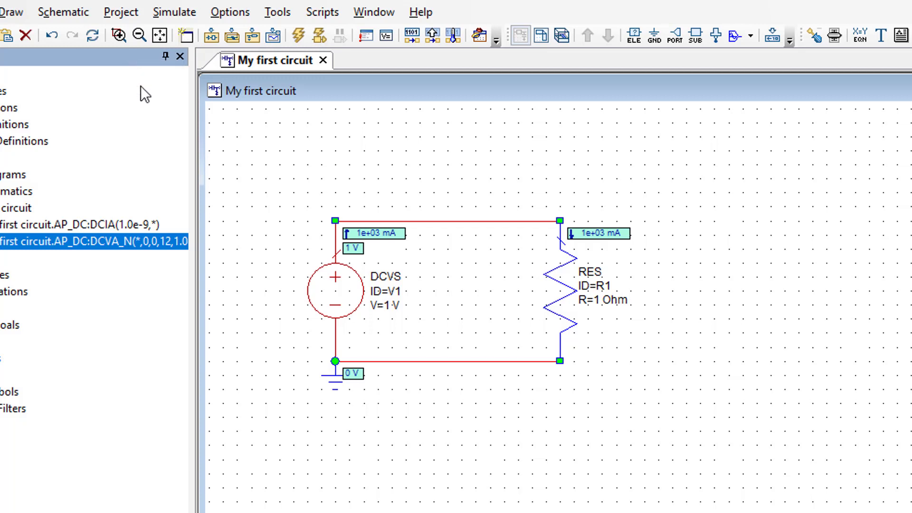
# Zoom onto the circuit with View Area to read the 1e+03 mA, 1 V and 0 V labels
pyautogui.click(117, 43)
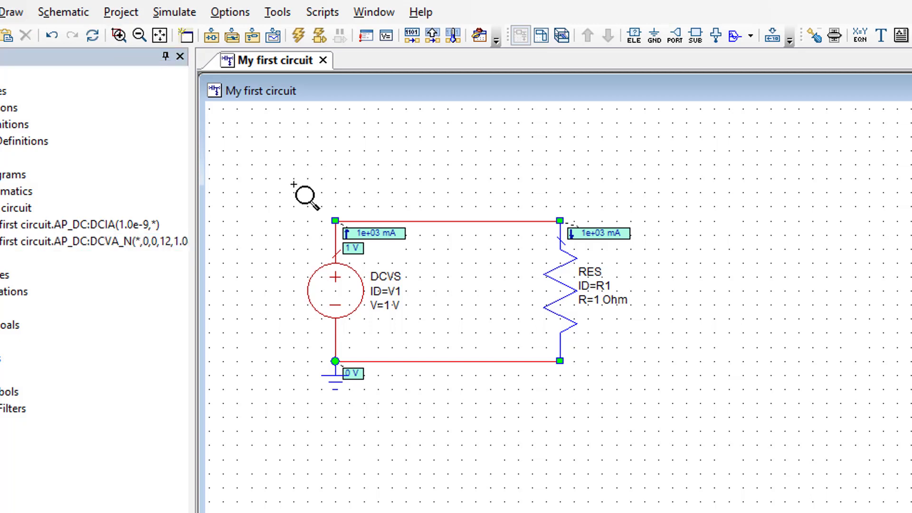
pyautogui.moveTo(257, 180); pyautogui.dragTo(626, 450)
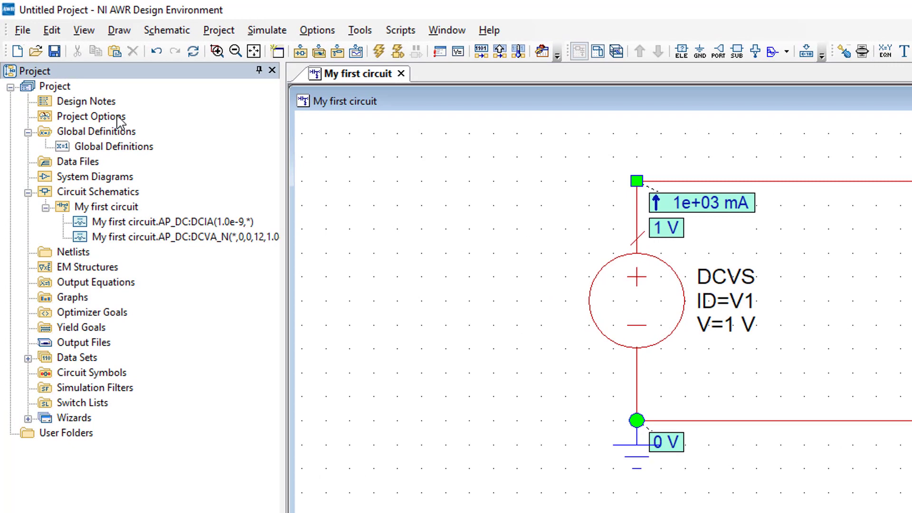
# Change the global Current unit from mA to A in Project Options
pyautogui.click(118, 118)
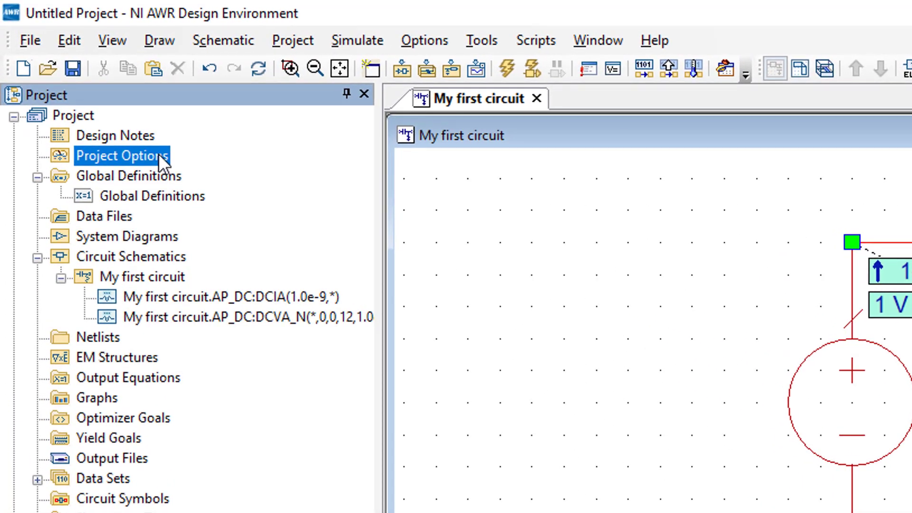
pyautogui.doubleClick(160, 157)
pyautogui.click(470, 88)
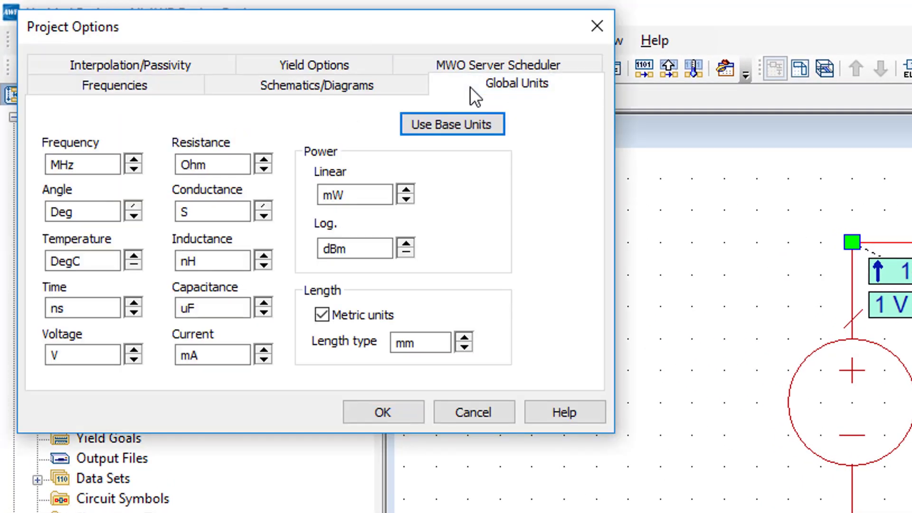
pyautogui.click(265, 350)
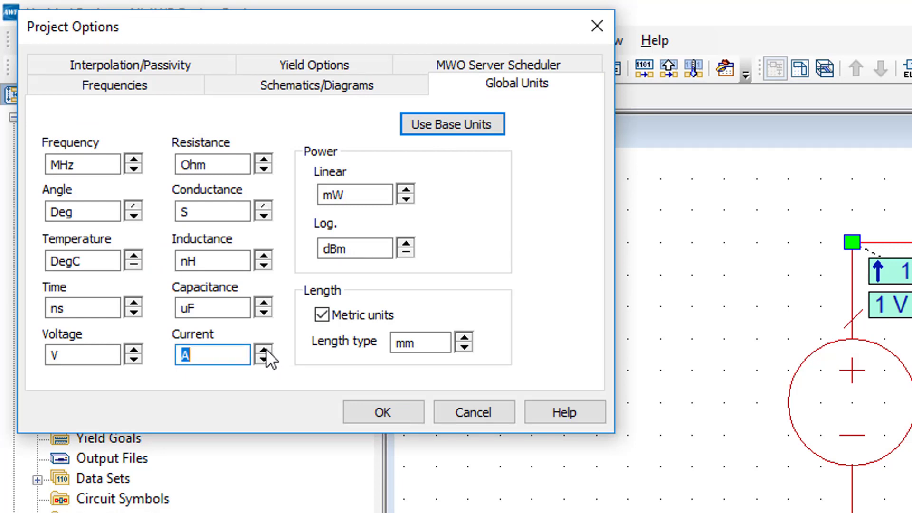
pyautogui.click(373, 414)
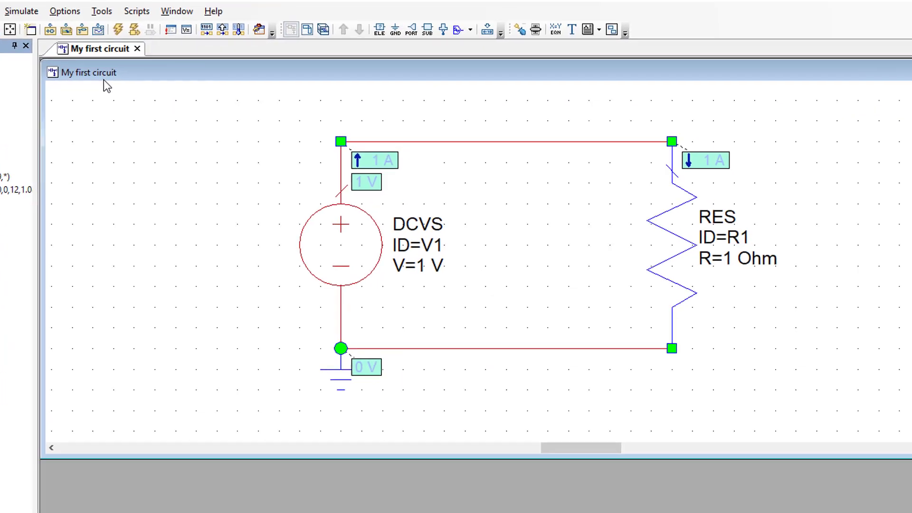